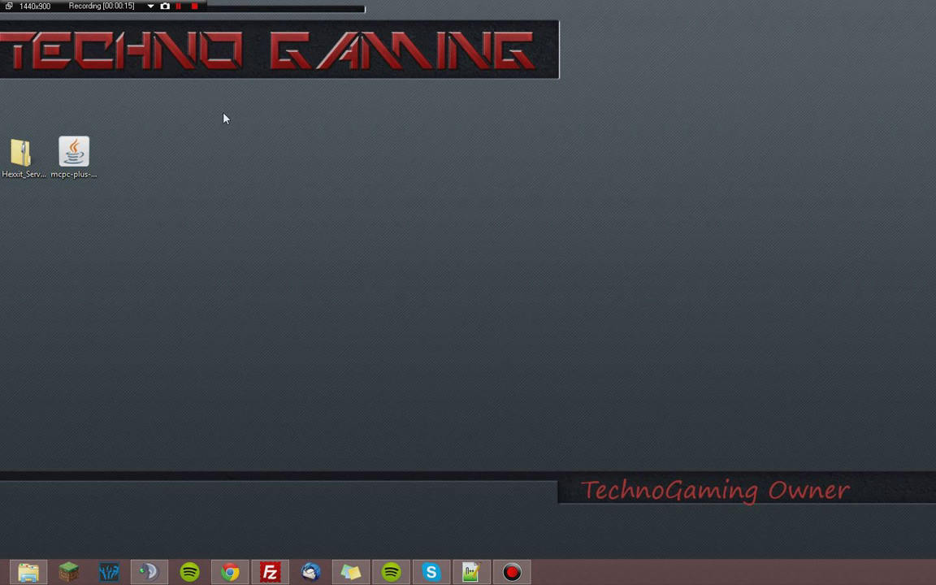
Add a new desktop folder called Hexxit next to the mcpc-plus jar
left_click_drag(204, 235, 201, 189)
right_click(199, 186)
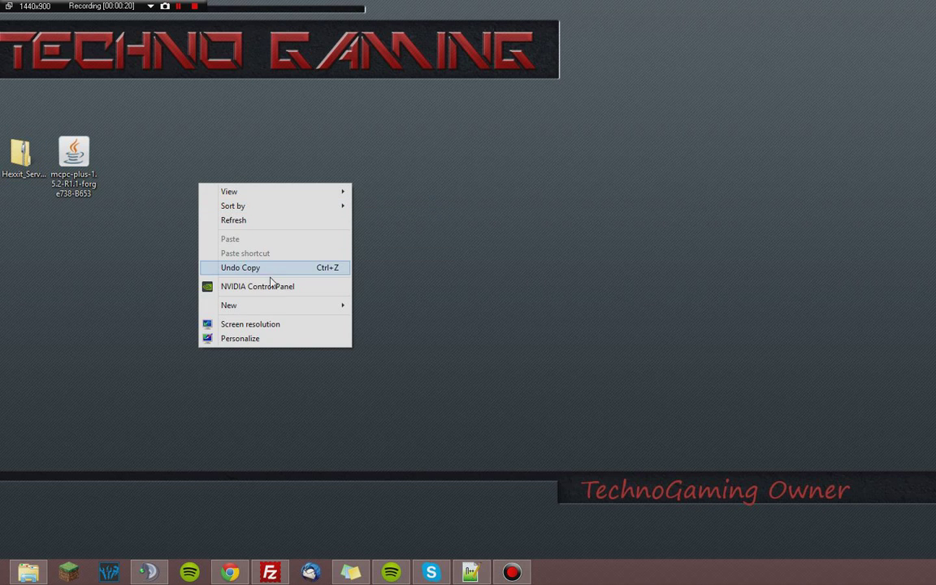
left_click(272, 306)
left_click(375, 306)
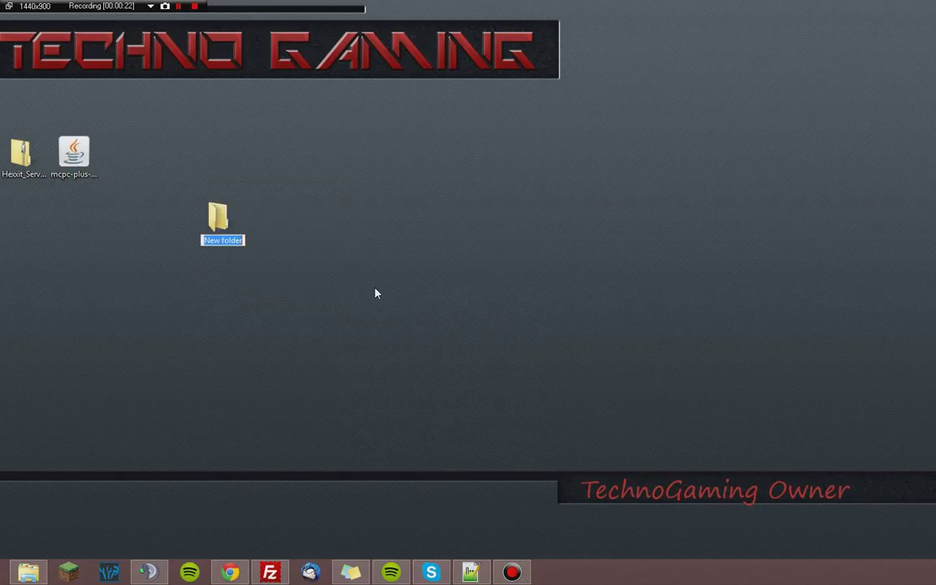
type("Hexxit")
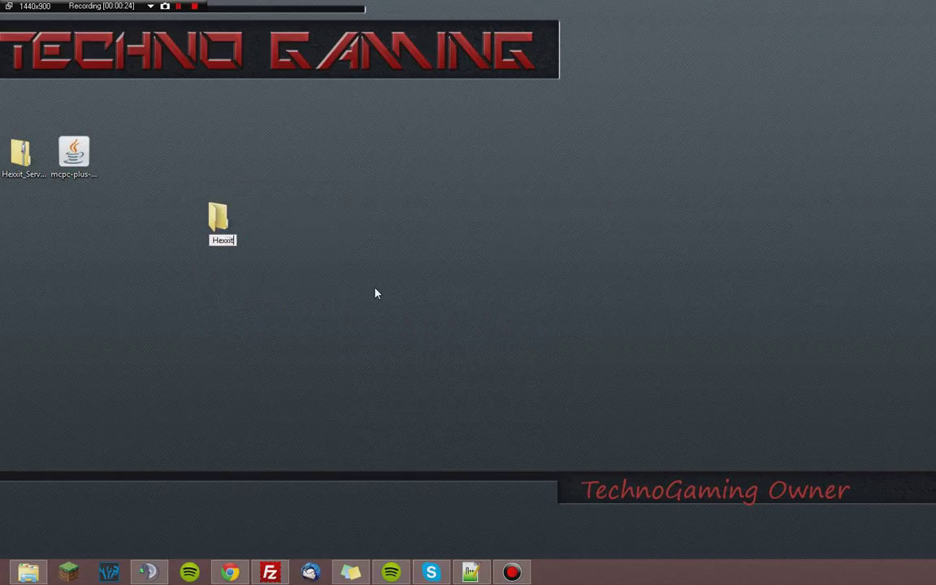
key("Return")
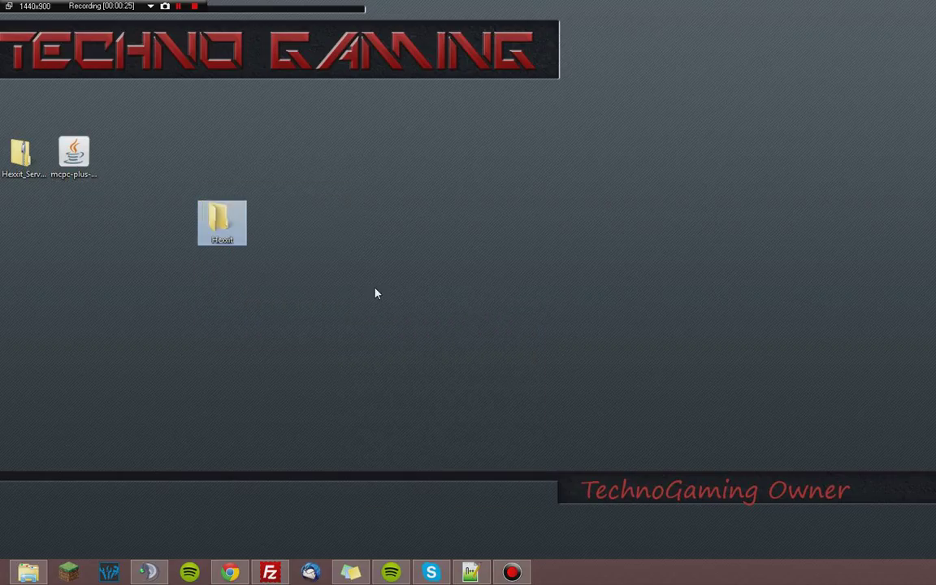
Open Hexxit_Server.zip in its own window, then bring up the Hexxit page in Chrome
left_click_drag(226, 233, 372, 165)
left_click(25, 167)
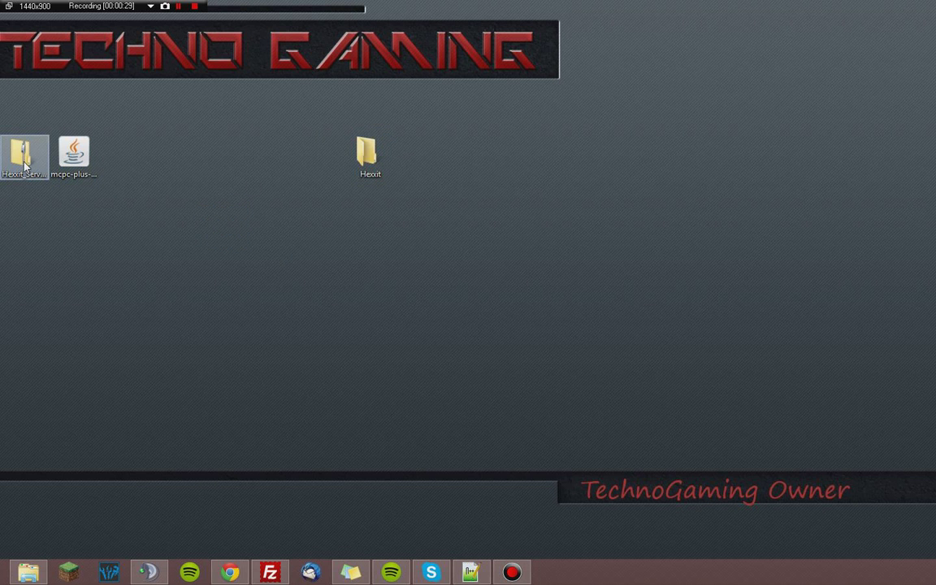
double_click(24, 166)
left_click_drag(428, 102, 716, 69)
left_click_drag(601, 325, 609, 425)
left_click(230, 573)
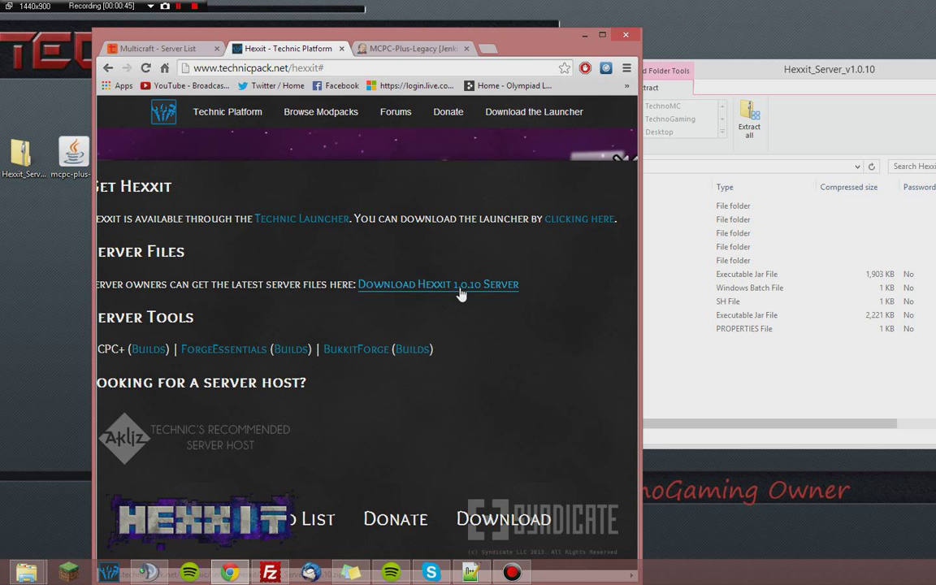
Move Chrome aside and select all ten files in the Hexxit_Server archive
left_click_drag(528, 37, 935, 114)
left_click_drag(631, 372, 620, 199)
Copy all ten archive items into the desktop Hexxit folder and move the progress dialog aside
left_click_drag(681, 286, 389, 172)
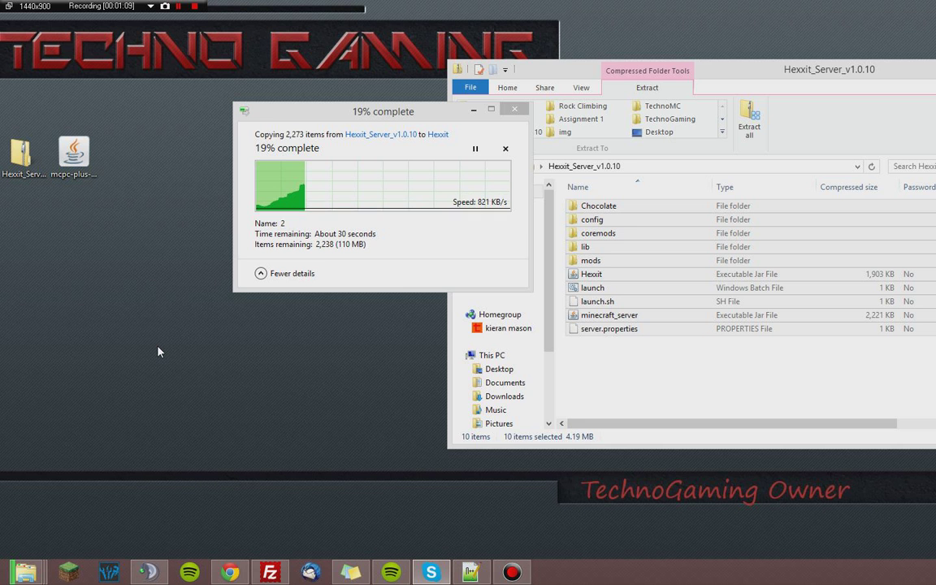
left_click_drag(438, 134, 353, 261)
left_click_drag(78, 150, 146, 114)
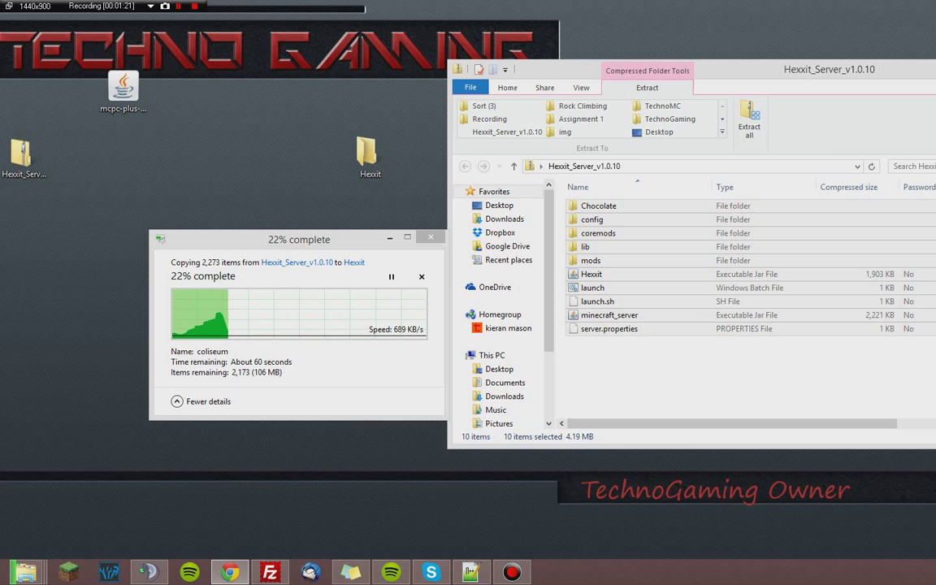
Start, keep, then cancel the mcpc-plus-1.5.2-R1.1-forge738-B653.jar download, and minimize Chrome
key("alt+Tab")
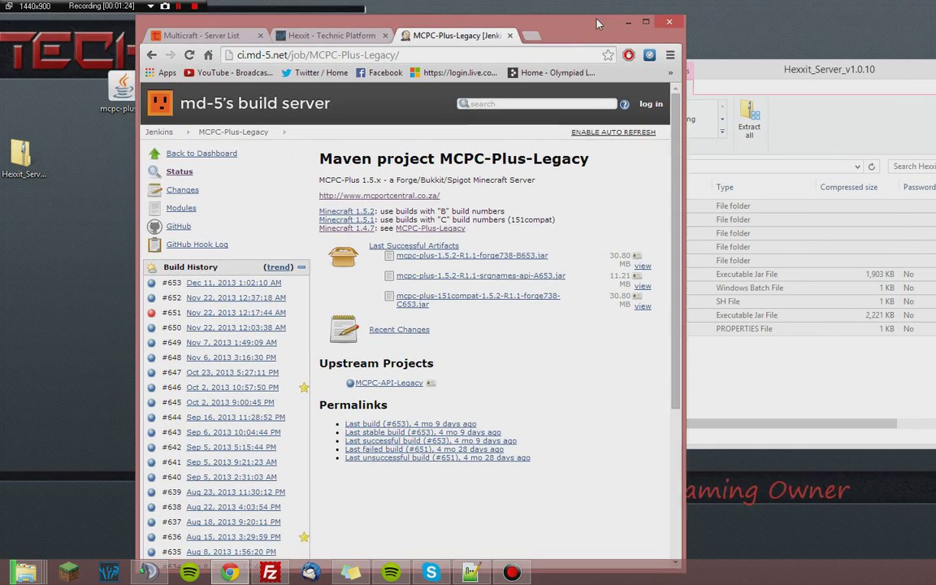
left_click(249, 45)
key("shift+Right")
key("shift+Right")
key("shift+Right")
key("shift+Right")
key("shift+Right")
key("shift+Right")
key("shift+Right")
key("shift+Right")
key("shift+Right")
key("shift+Right")
key("shift+Right")
key("shift+Right")
key("shift+Right")
key("shift+Right")
key("shift+Right")
key("shift+Right")
key("shift+Right")
key("shift+Right")
key("shift+Right")
key("shift+Right")
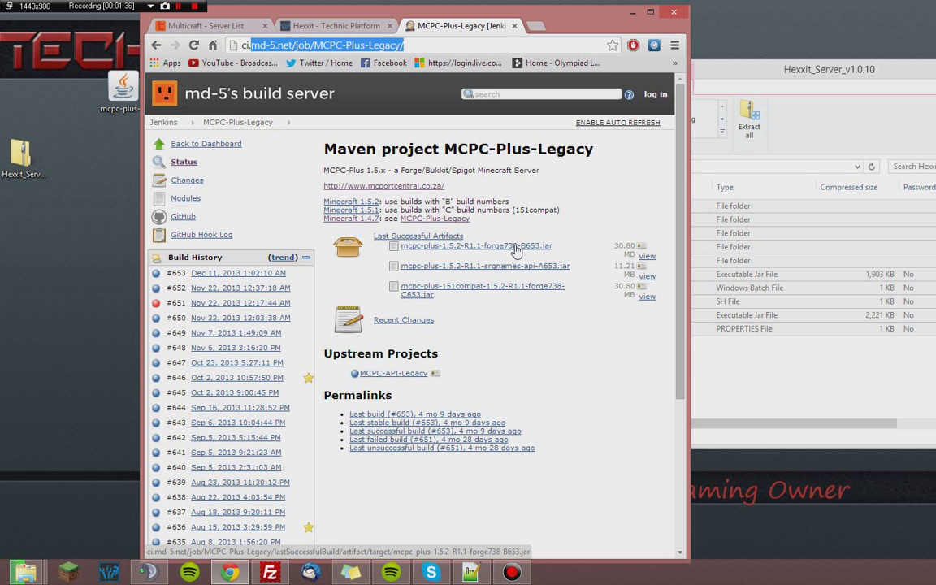
left_click(486, 248)
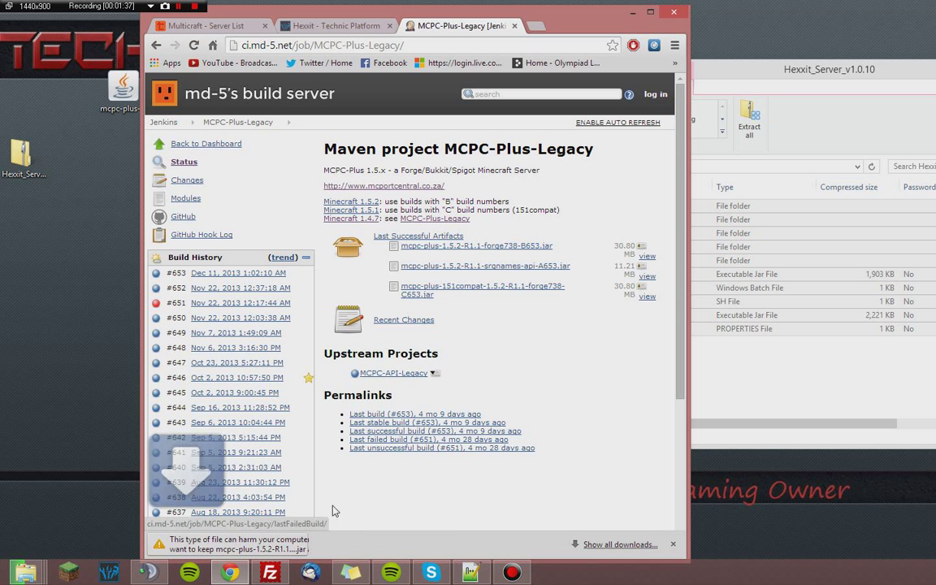
left_click(378, 547)
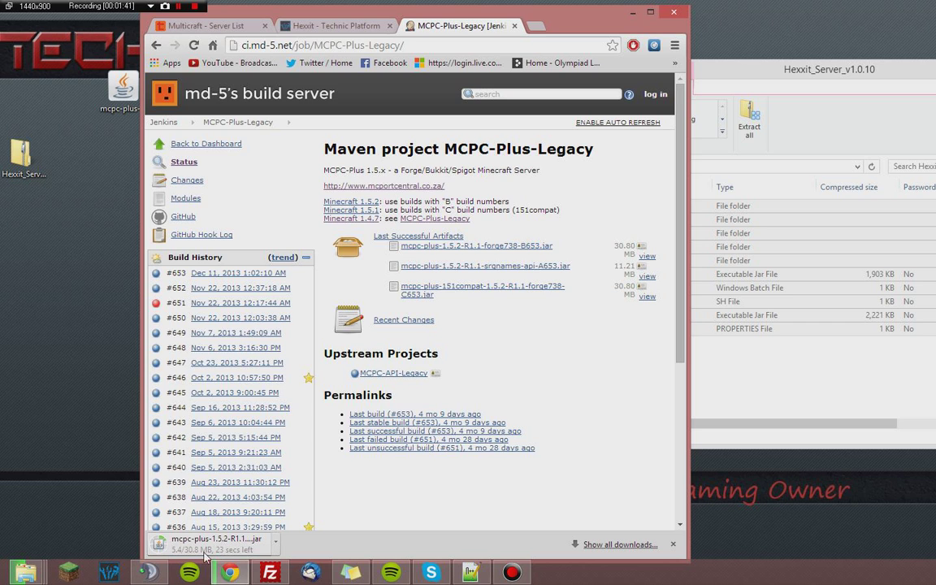
left_click(276, 541)
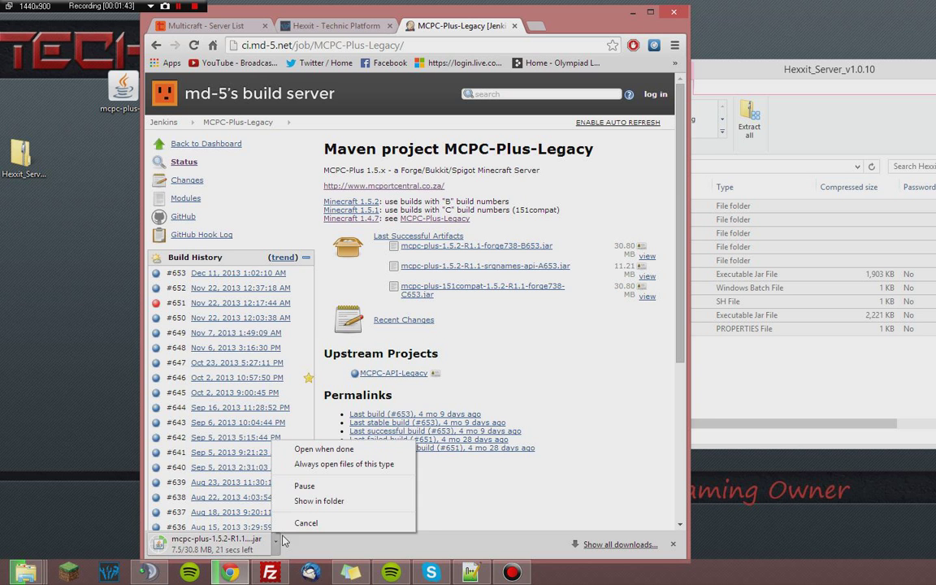
left_click(253, 523)
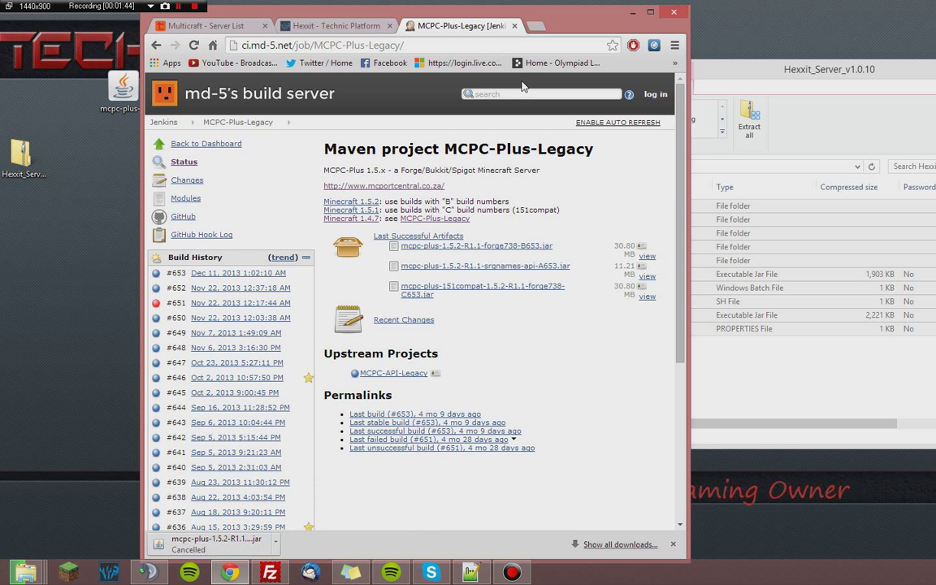
left_click(633, 12)
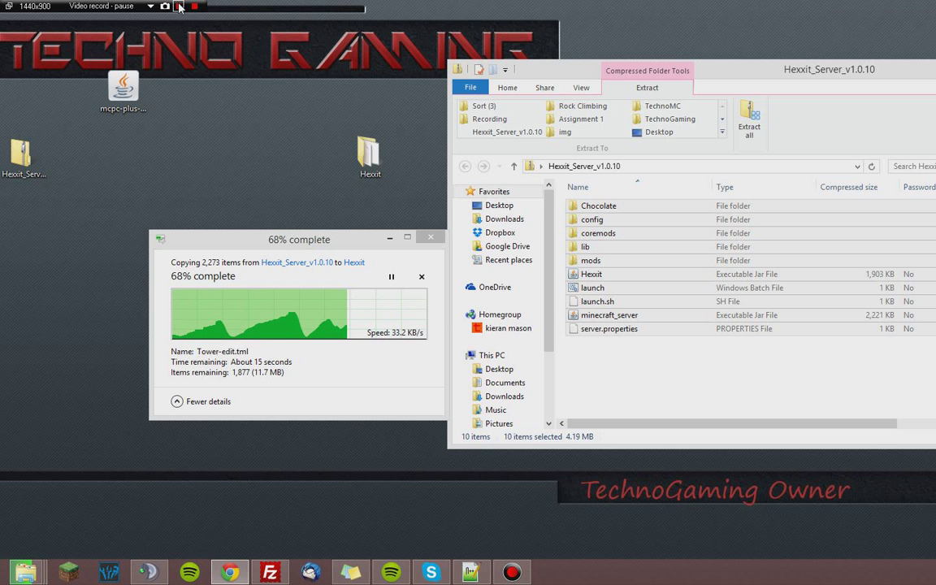
Close the archive window, open the Hexxit folder, and delete its original Hexxit jar
left_click(180, 7)
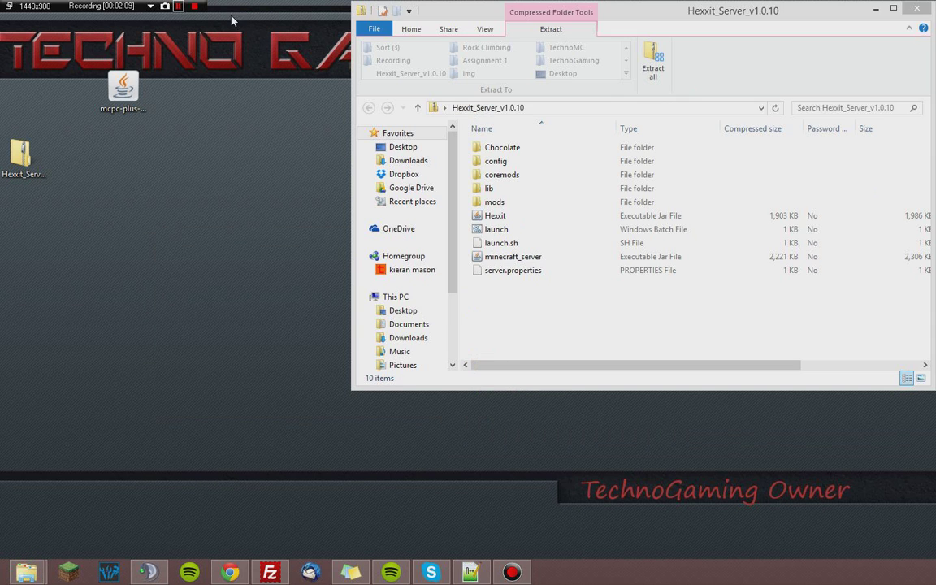
left_click(917, 10)
double_click(385, 156)
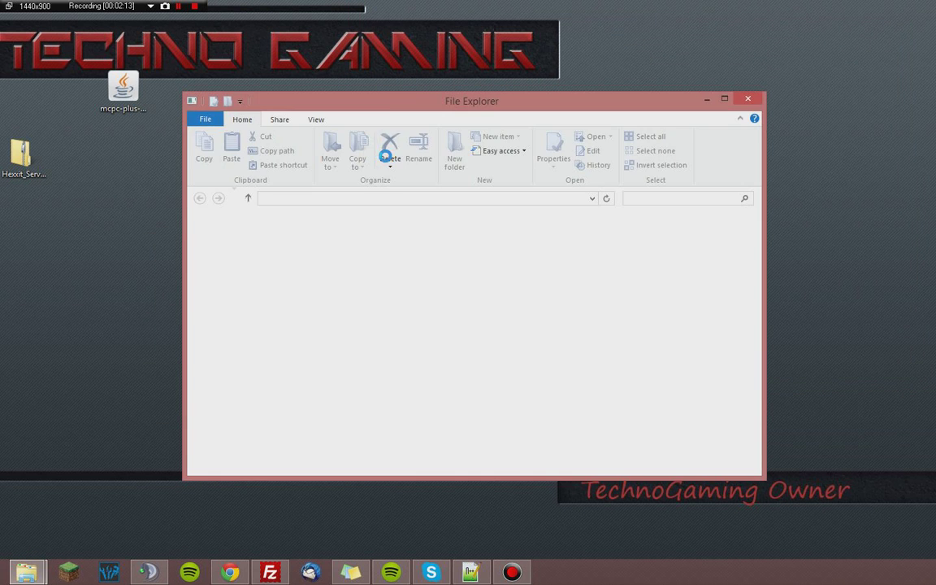
left_click_drag(418, 104, 536, 36)
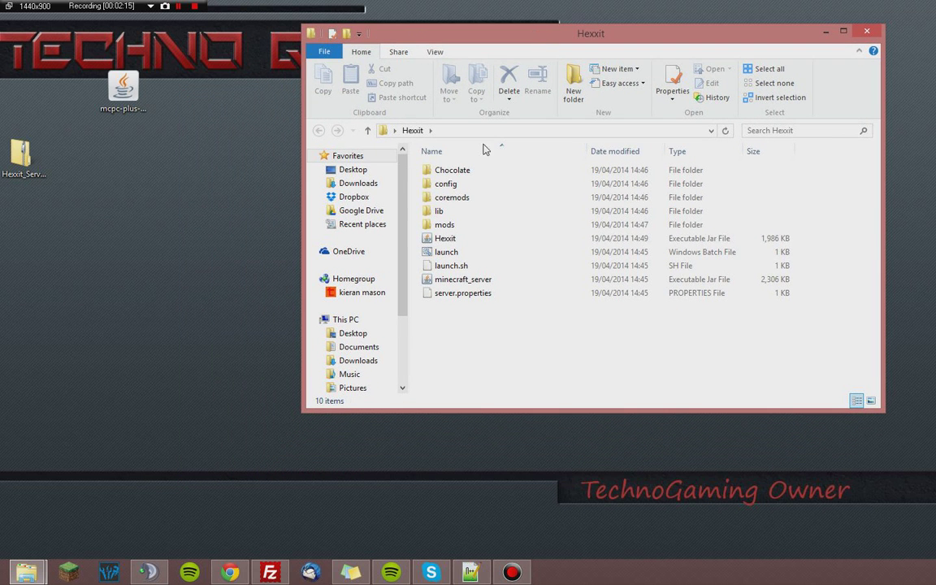
left_click(546, 241)
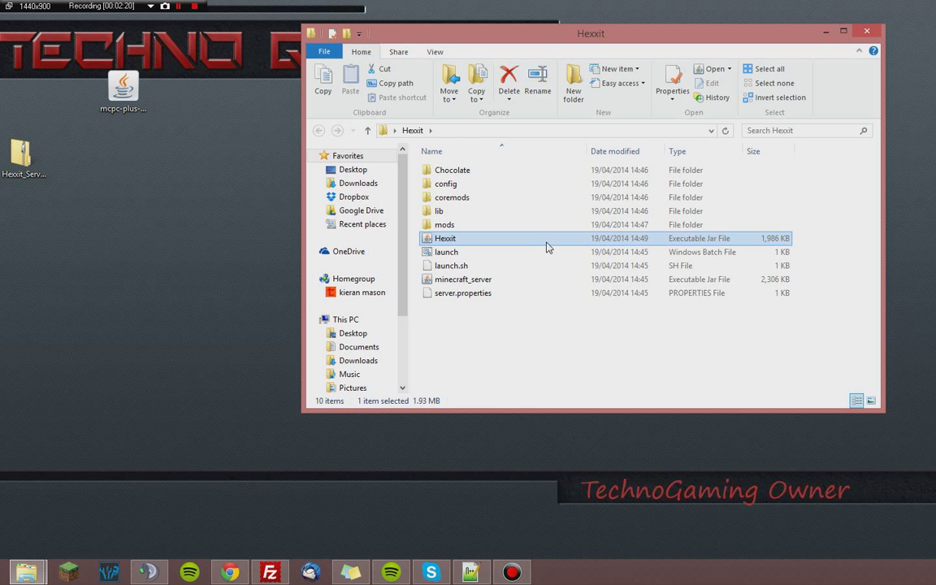
key("Delete")
Move the mcpc-plus jar into the Hexxit folder and rename it Hexxit
left_click_drag(123, 89, 590, 318)
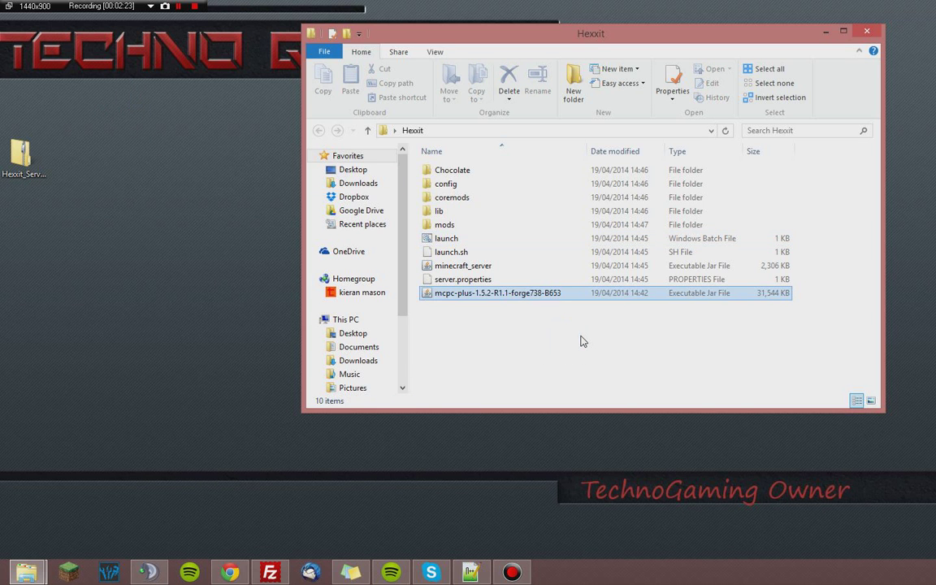
right_click(488, 294)
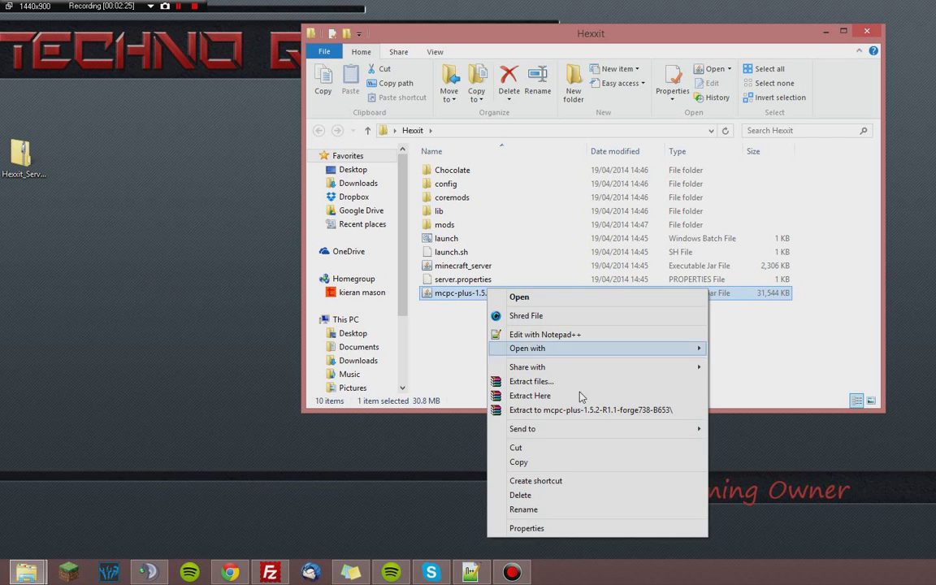
left_click(549, 512)
type("He")
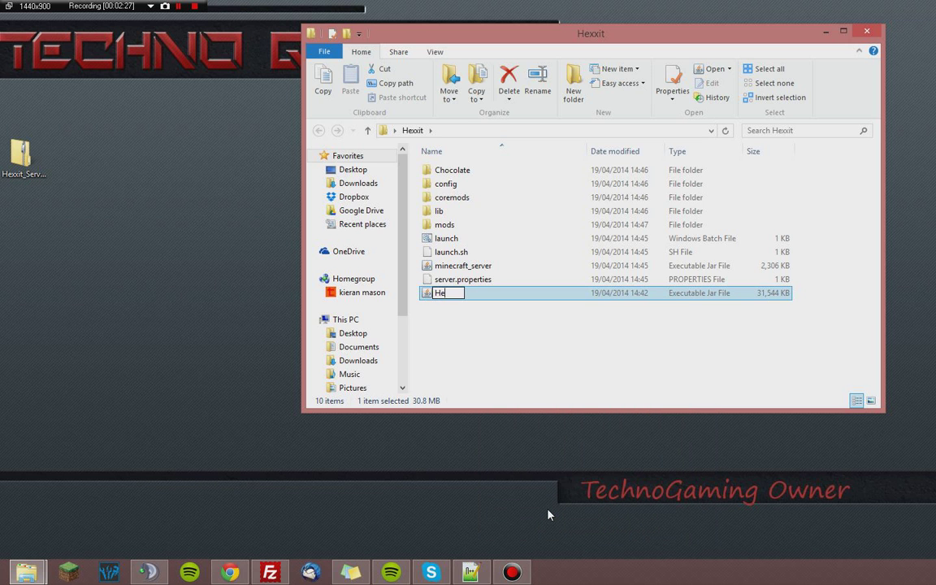
type("xxit")
key("Return")
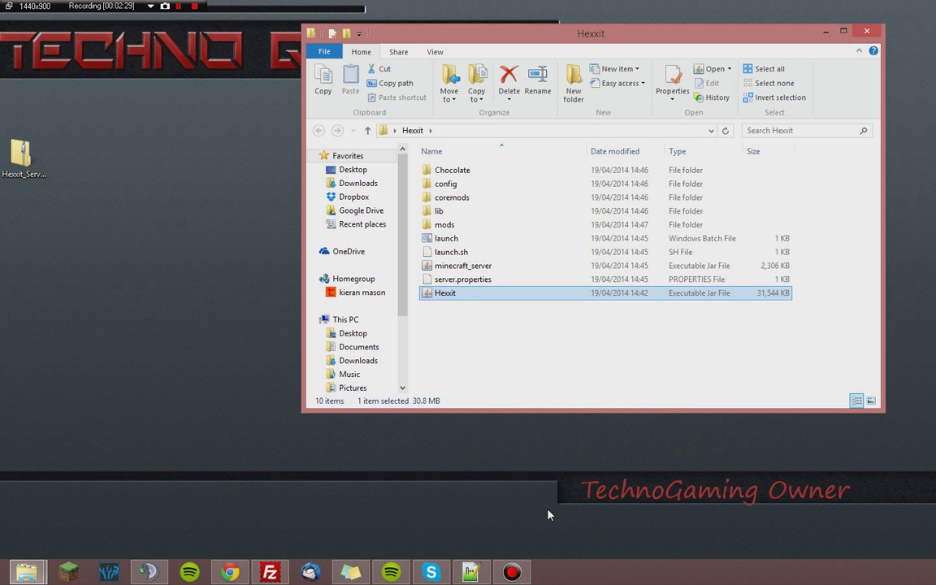
Edit launch.bat to change -Xms2G to -Xms1G and save it
right_click(555, 238)
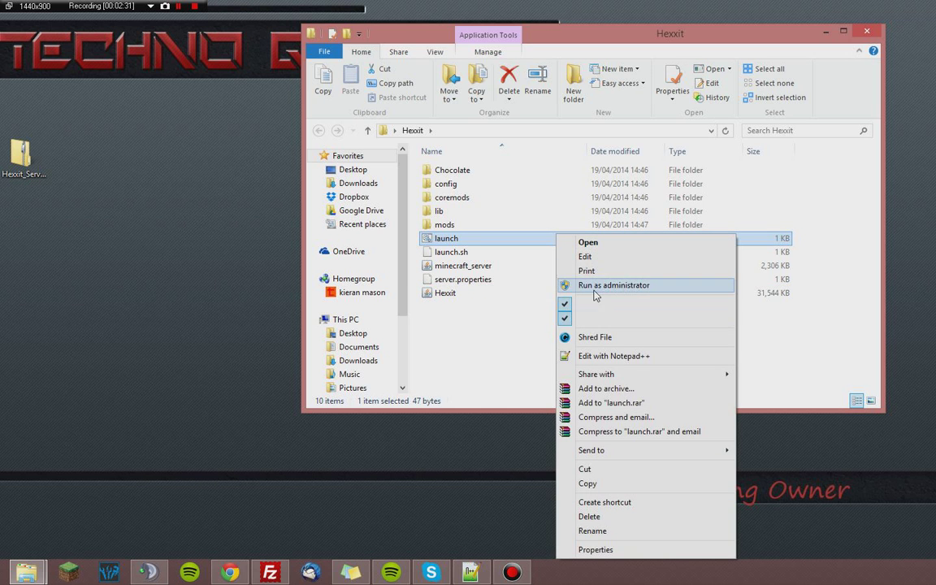
left_click(590, 258)
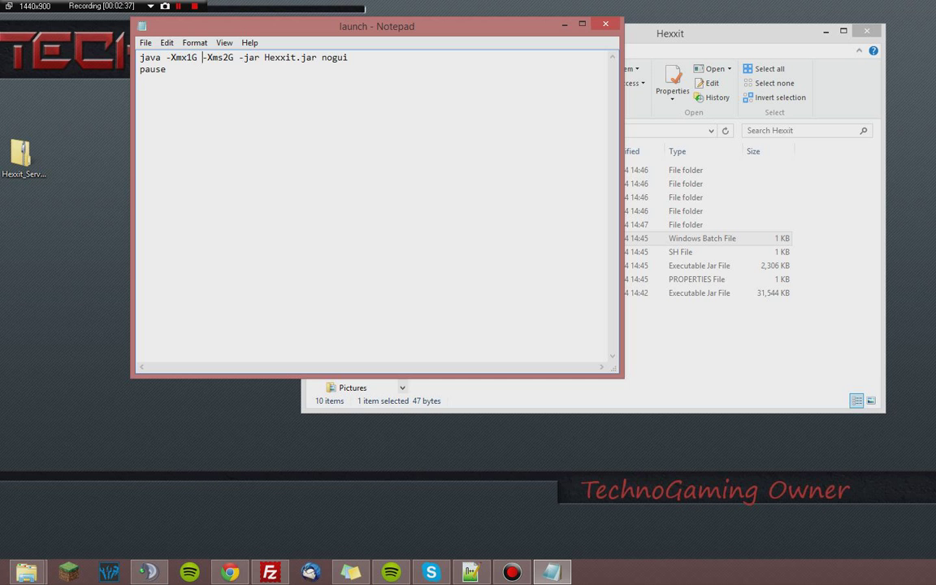
key("Delete")
type("1")
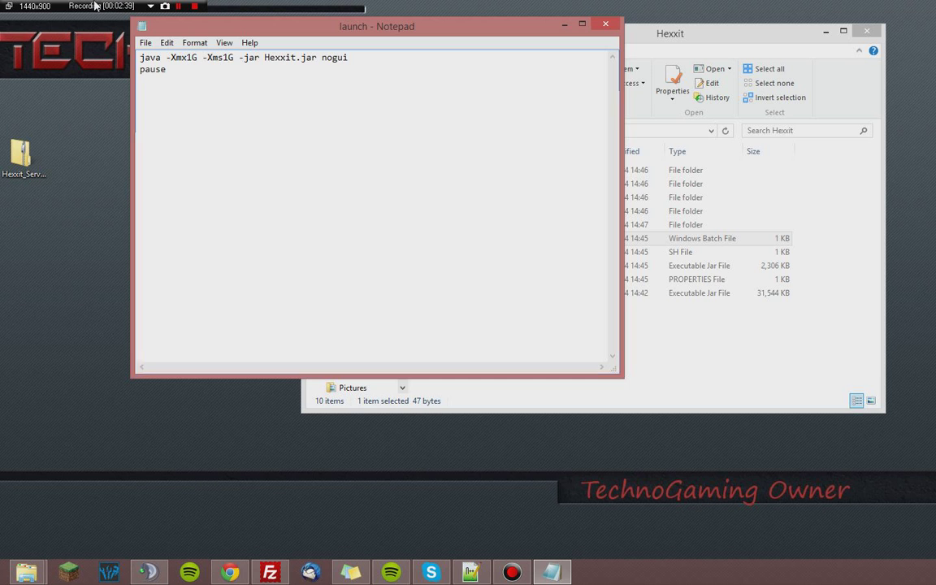
left_click(604, 27)
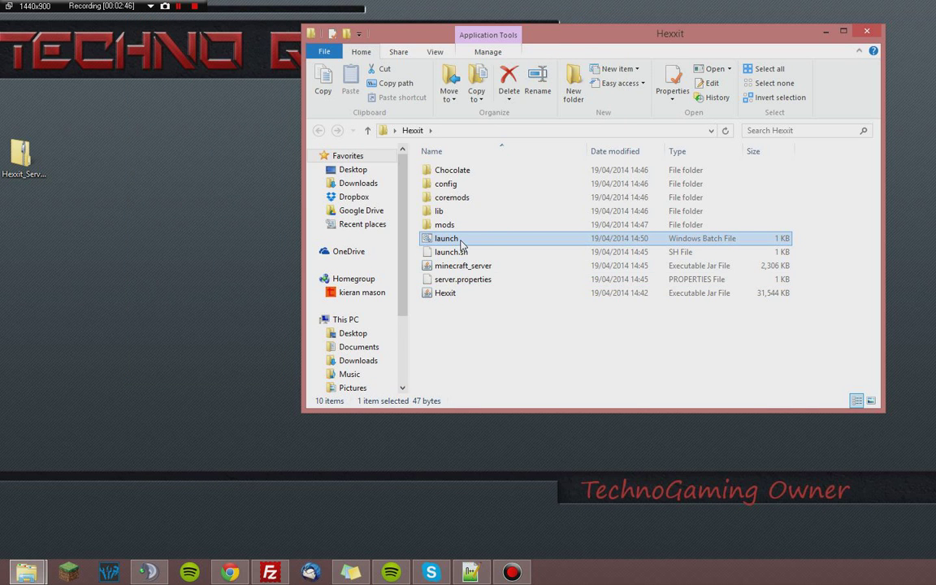
Reopen launch.bat to confirm the -Xms1G edit, then close it
right_click(424, 237)
left_click(470, 254)
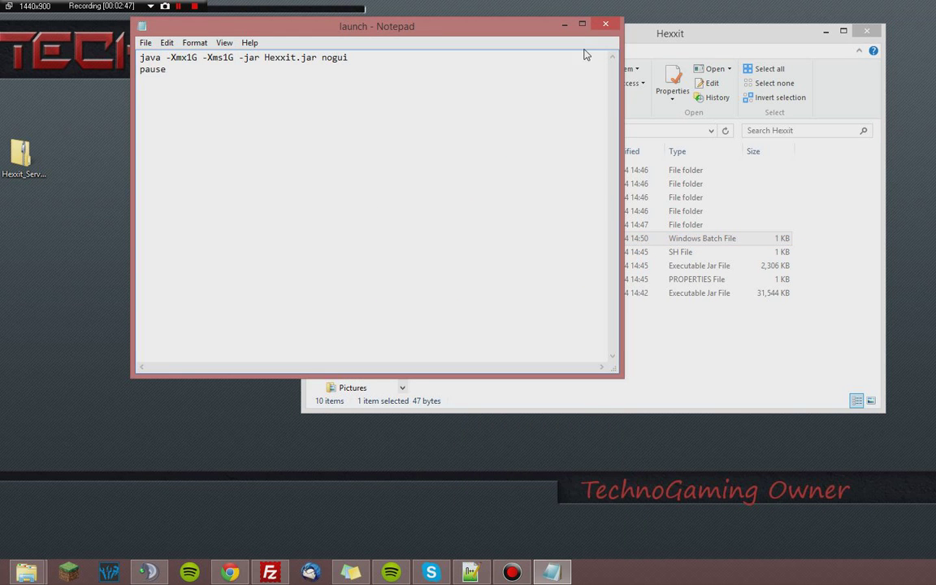
left_click(605, 23)
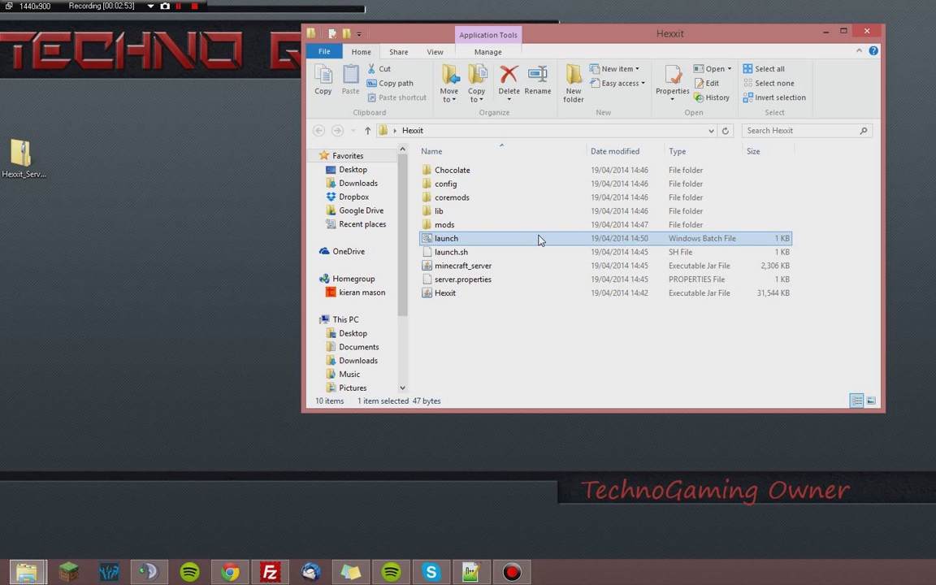
Run launch.bat and arrange a tall server console on the left beside the Hexxit folder
double_click(498, 239)
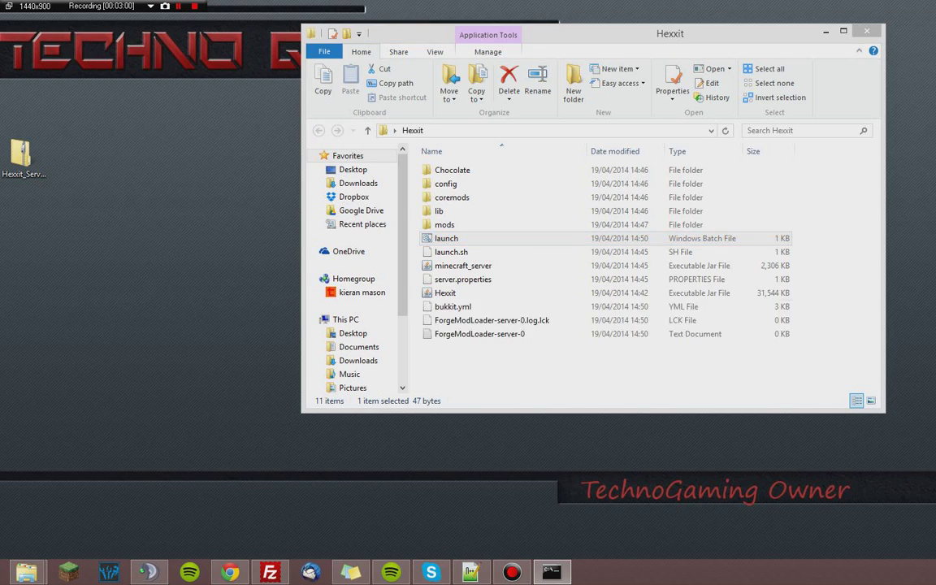
left_click_drag(463, 162, 318, 41)
left_click_drag(288, 244, 283, 449)
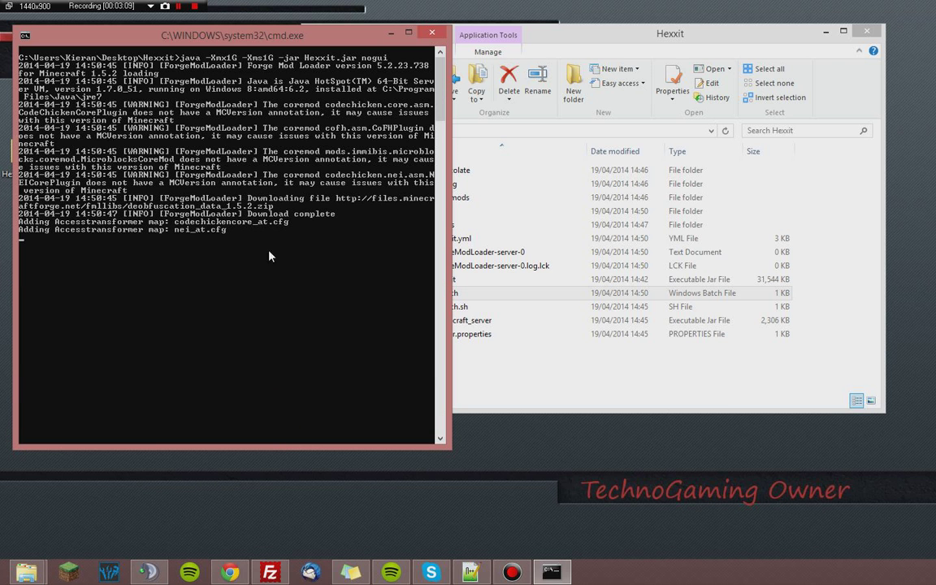
left_click(528, 293)
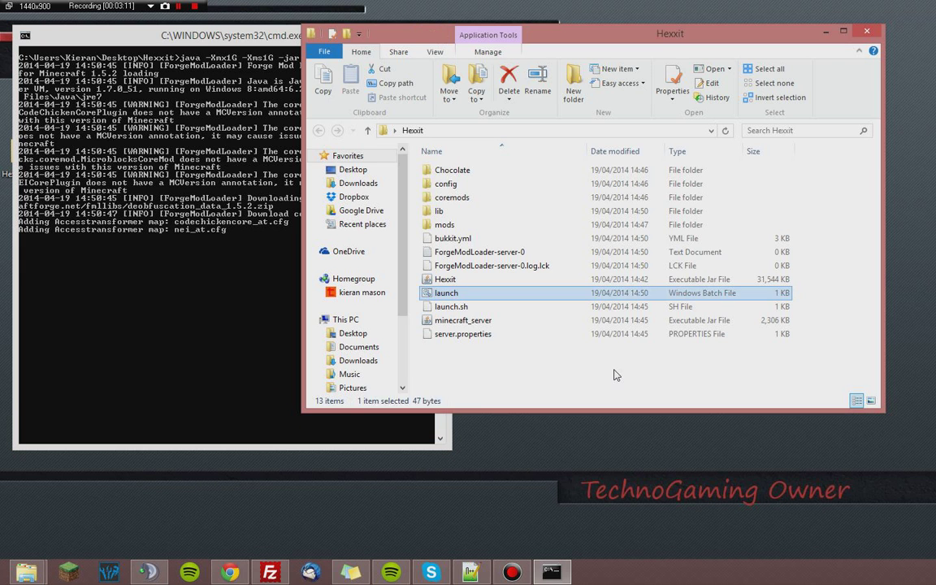
left_click_drag(301, 252, 464, 251)
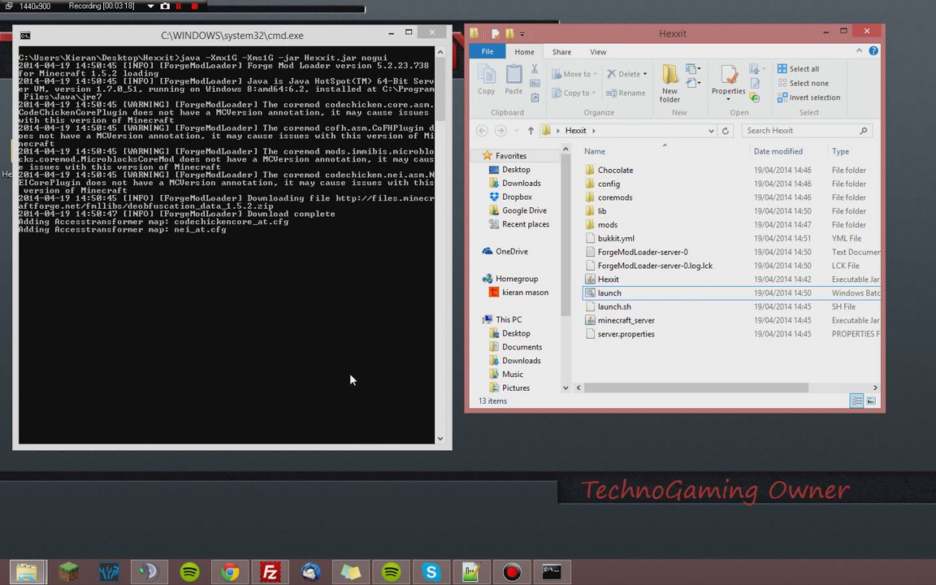
Focus the server console and wait for Done plus the world and DIM folders
left_click(305, 282)
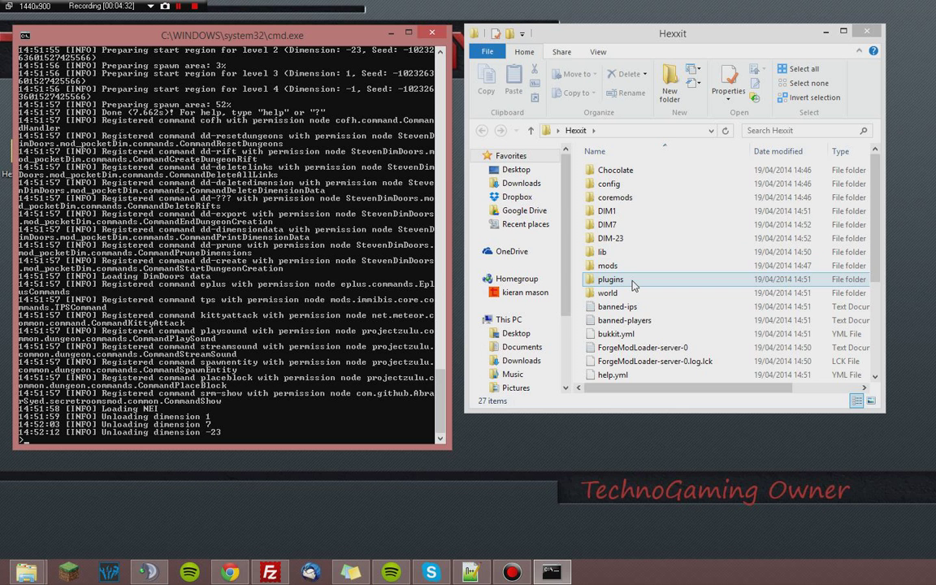
double_click(611, 280)
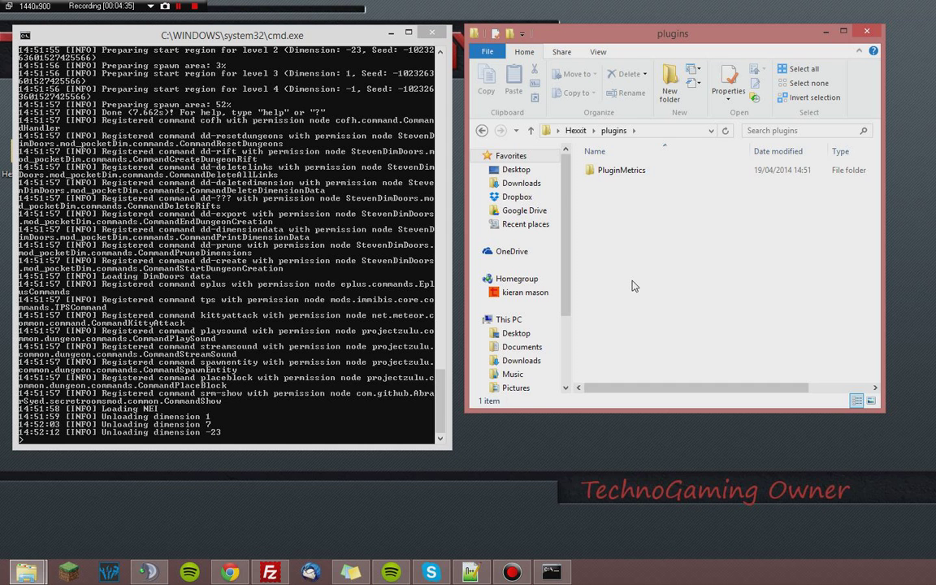
left_click(575, 130)
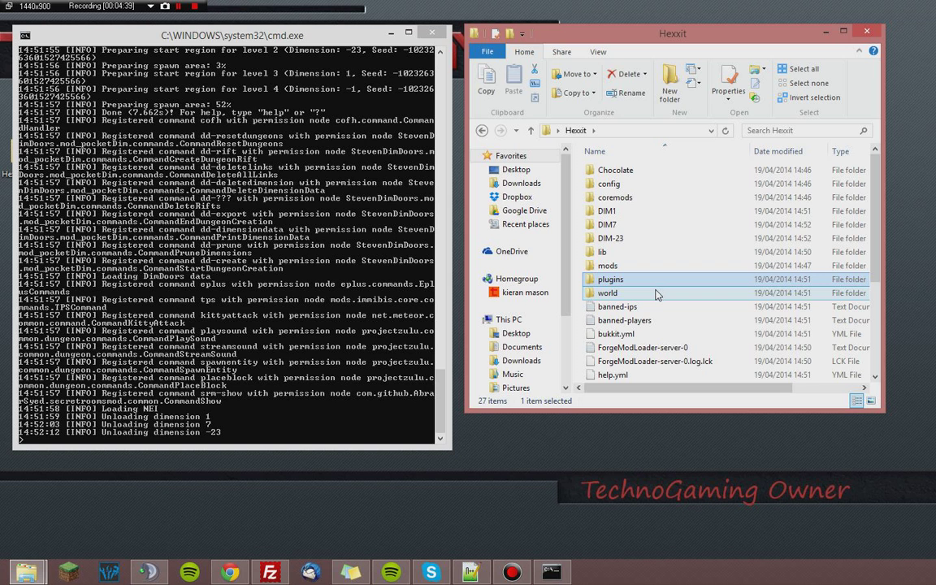
double_click(615, 294)
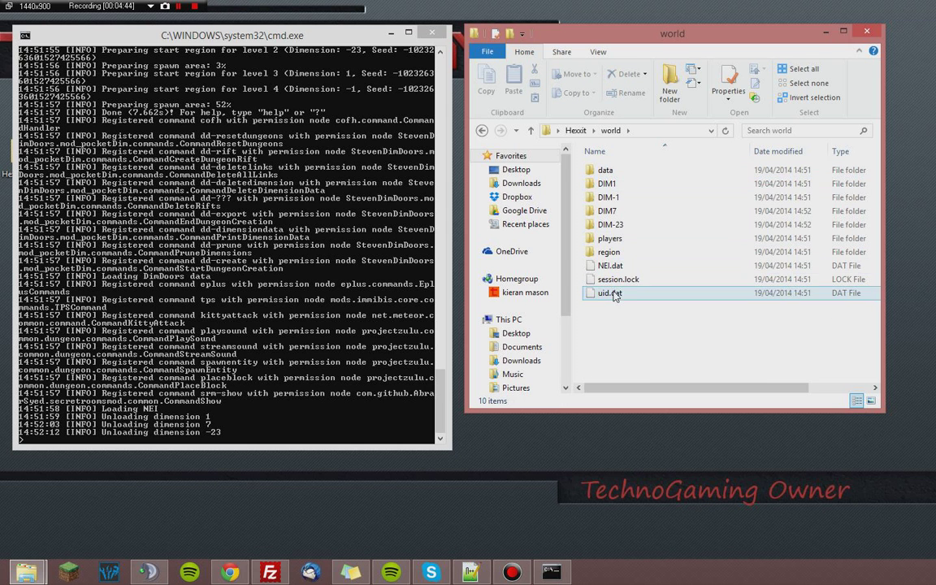
left_click(575, 130)
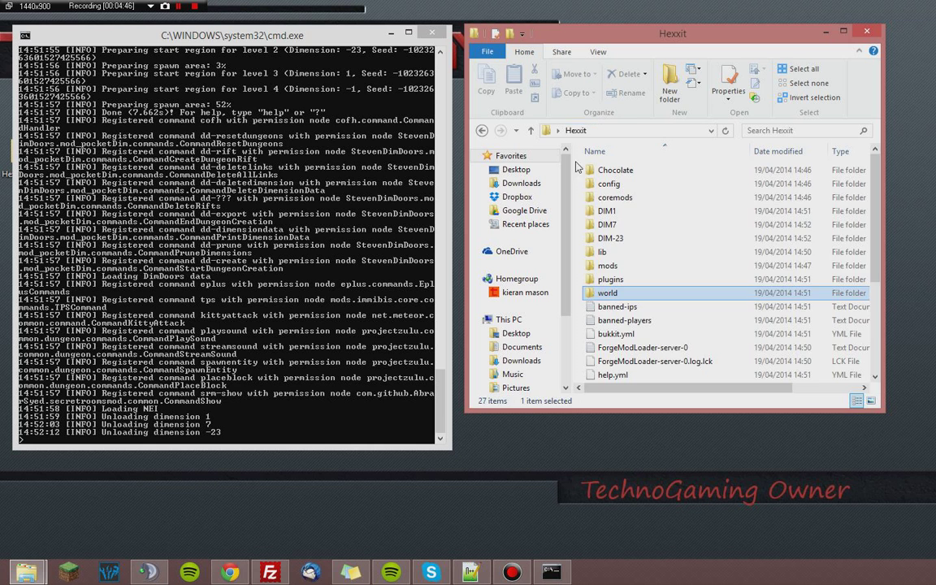
left_click(615, 197)
double_click(615, 197)
mouse_move(631, 264)
left_mouse_down()
mouse_move(633, 181)
mouse_move(632, 259)
left_mouse_up()
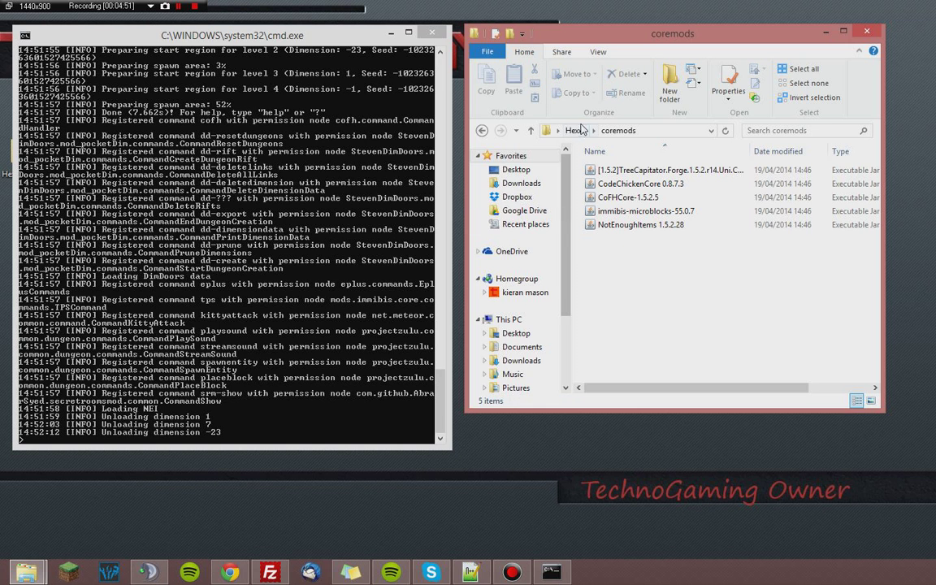
left_click(577, 132)
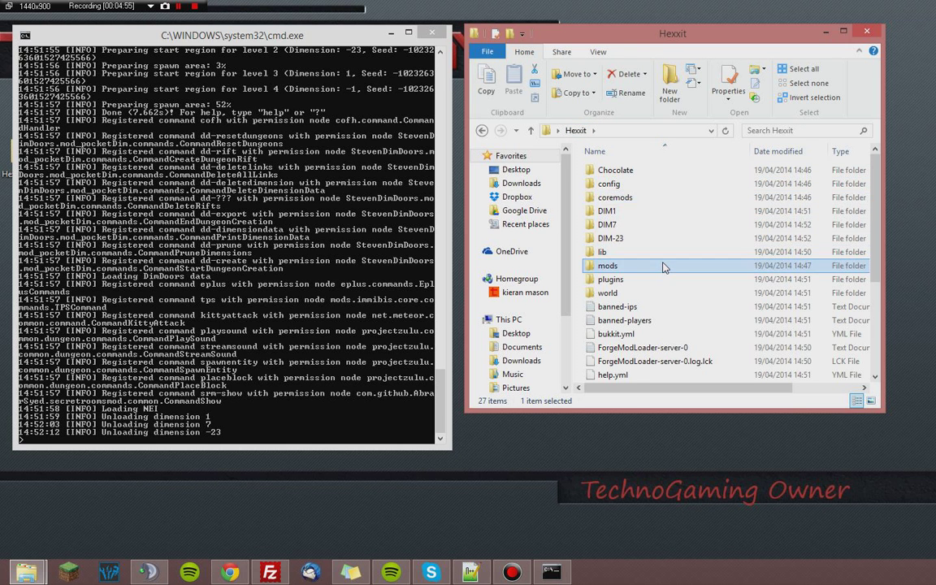
Browse the 39 installed mods, looking at HarkenScythe and DimensionalDoors
double_click(608, 265)
scroll(642, 203, "down", 8)
scroll(642, 203, "up", 7)
scroll(642, 207, "down", 7)
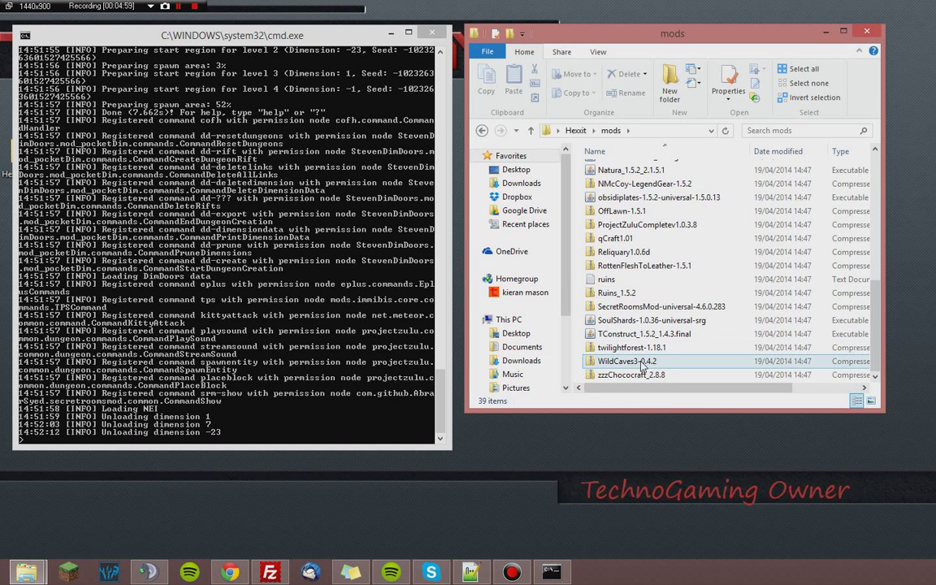
scroll(642, 254, "up", 5)
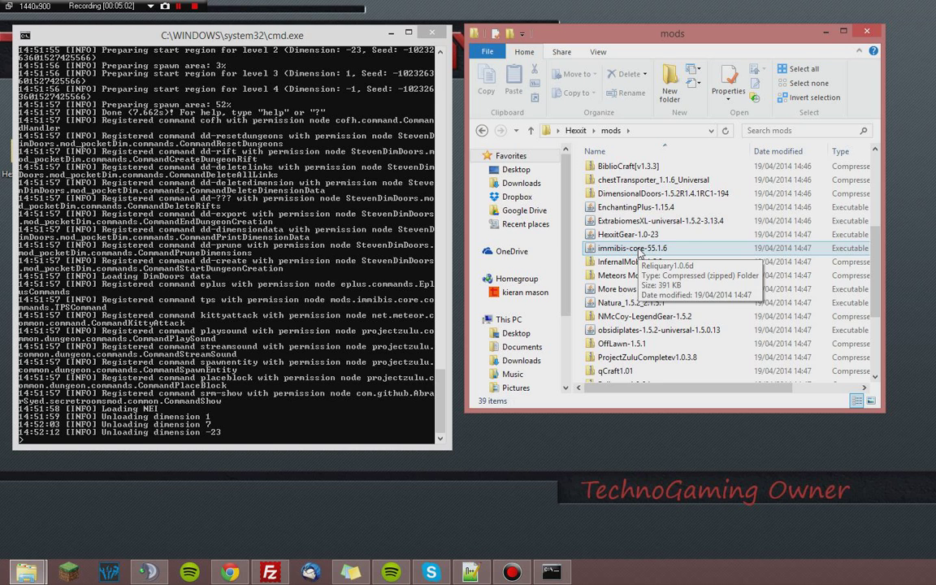
scroll(641, 253, "up", 2)
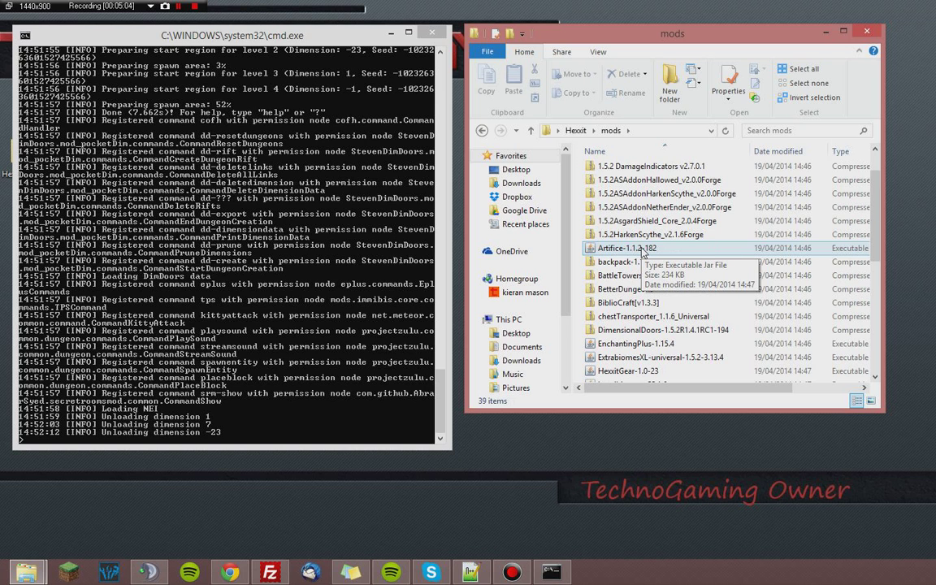
scroll(642, 252, "up", 1)
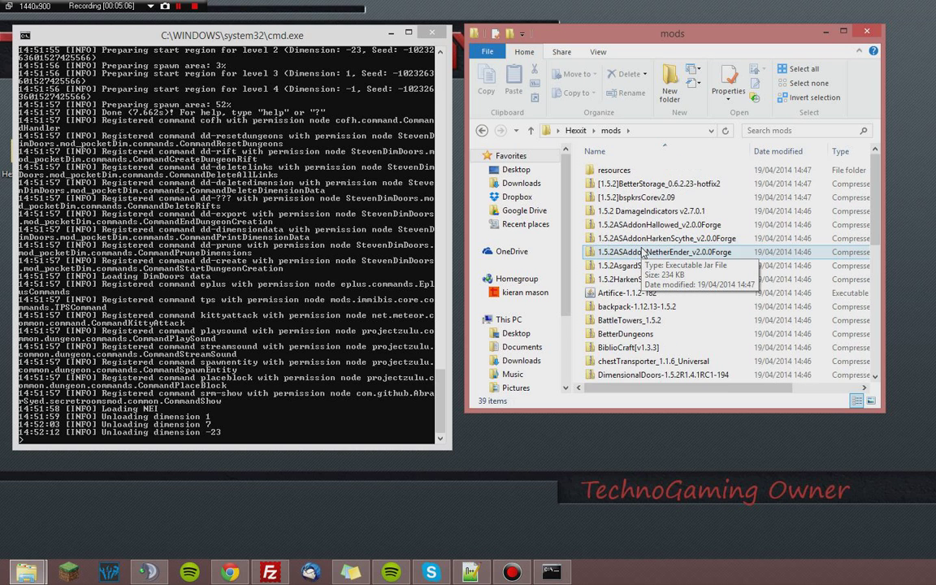
scroll(641, 252, "down", 7)
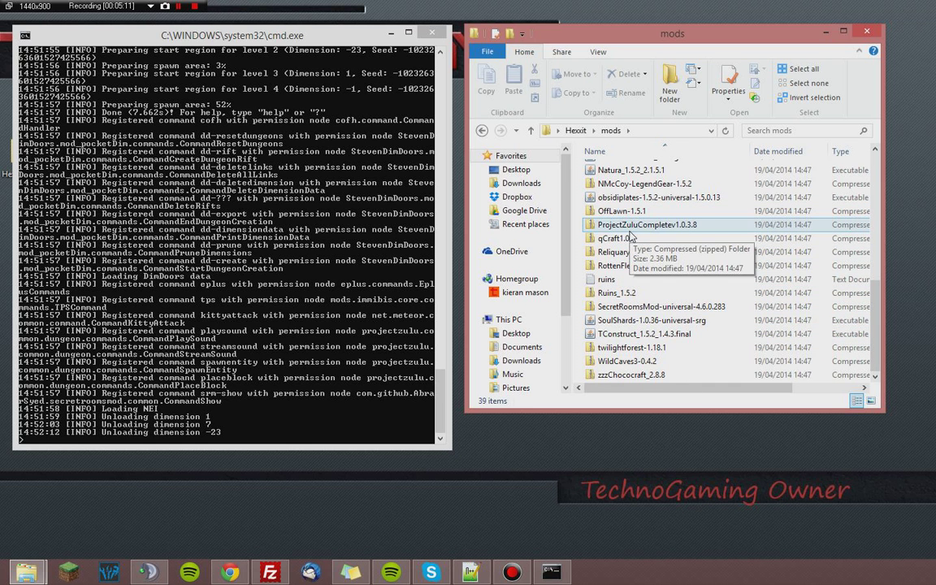
scroll(708, 237, "up", 2)
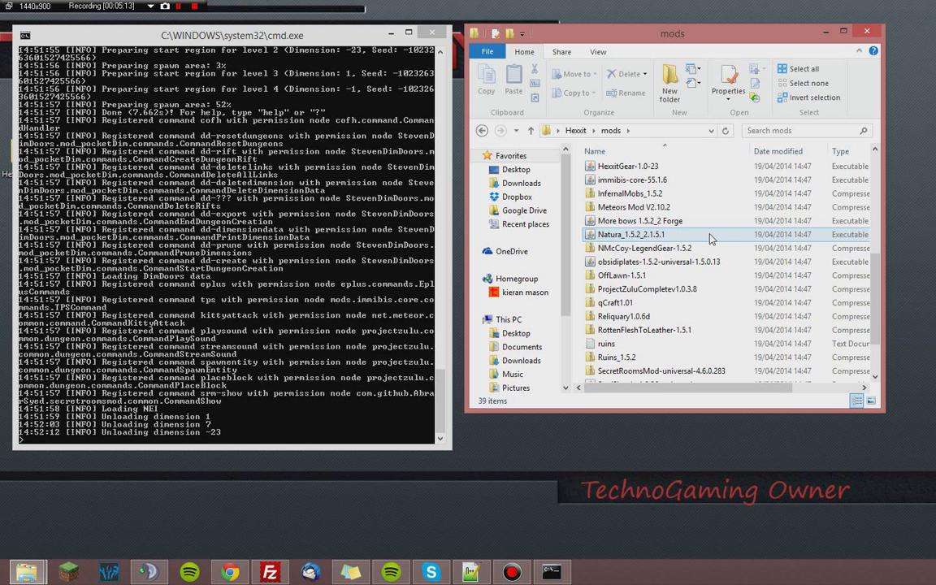
scroll(708, 237, "up", 2)
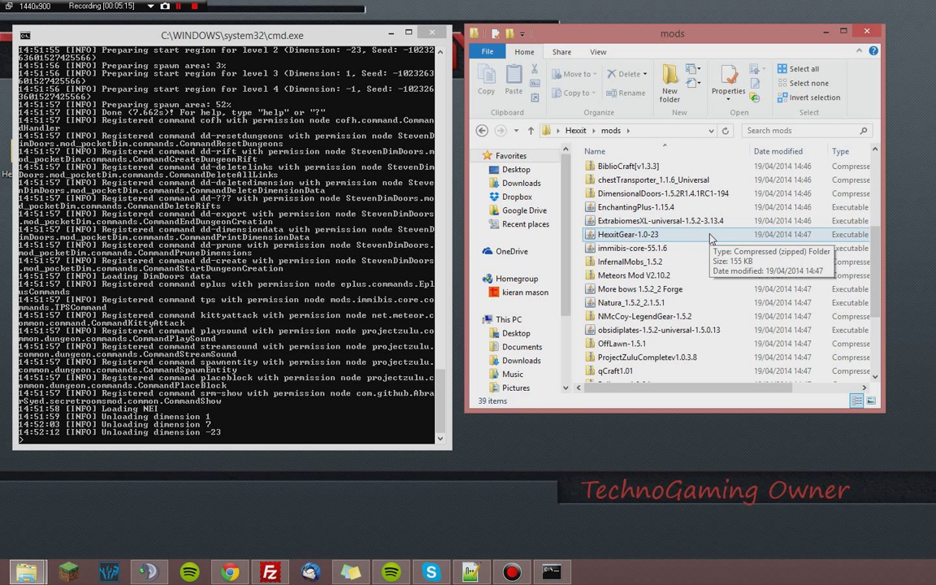
scroll(695, 234, "up", 2)
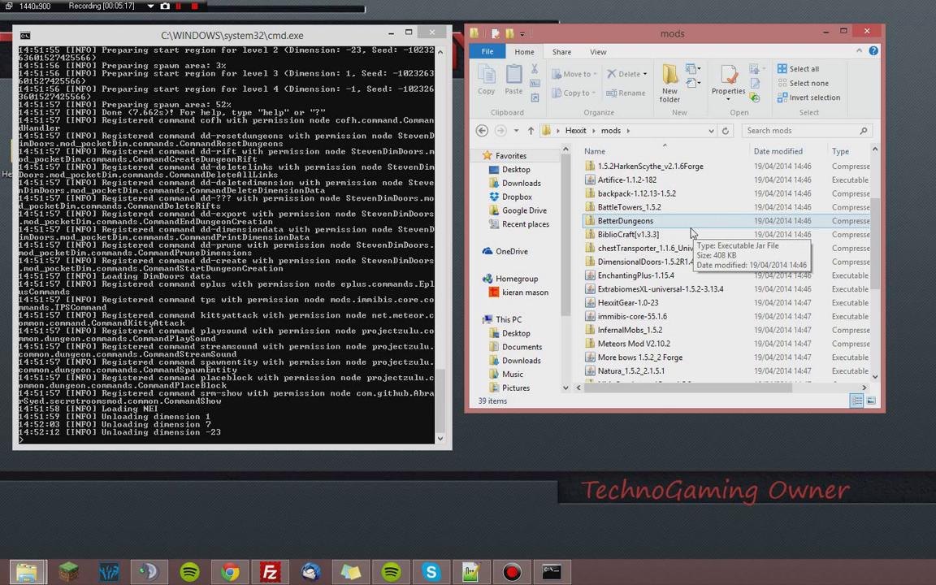
scroll(692, 234, "up", 2)
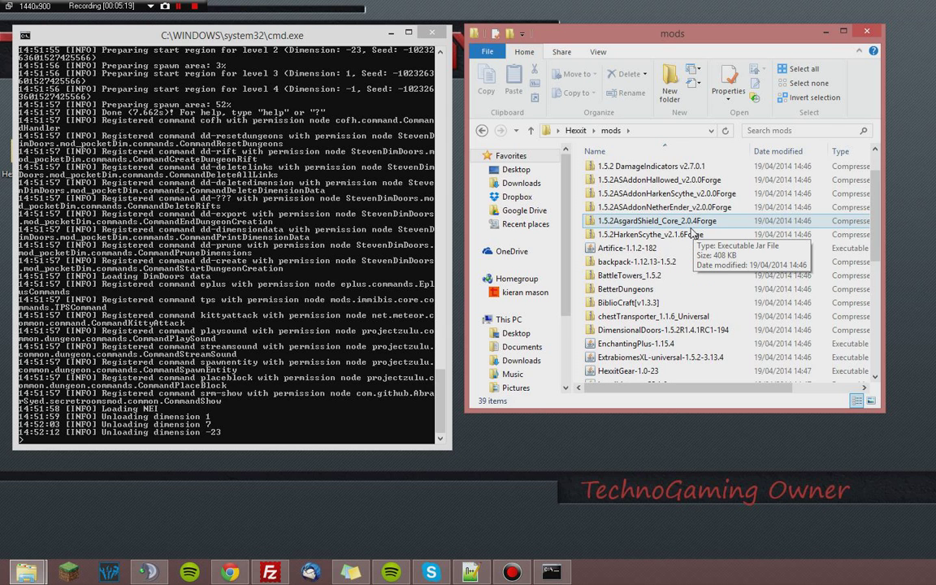
scroll(694, 234, "up", 2)
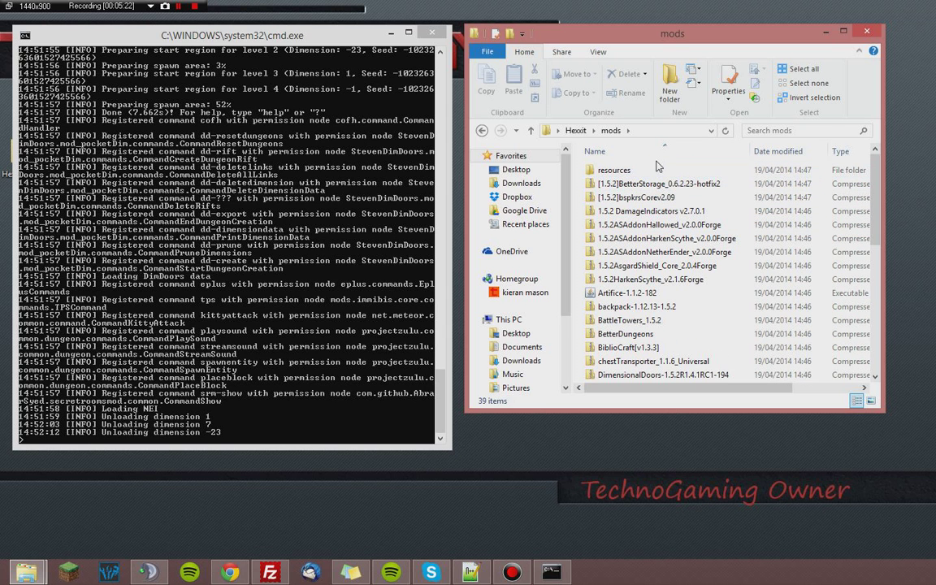
left_click(650, 279)
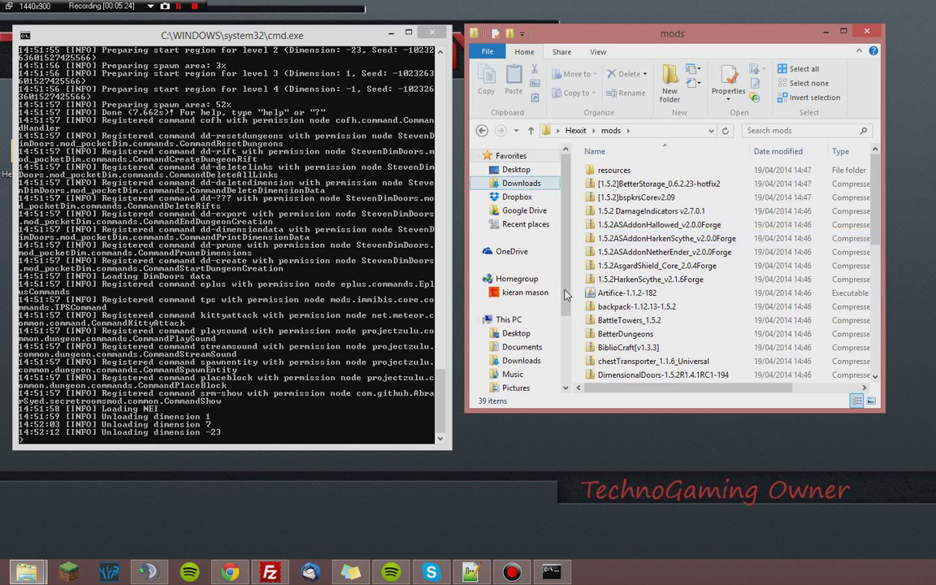
left_click(638, 374)
scroll(650, 349, "down", 2)
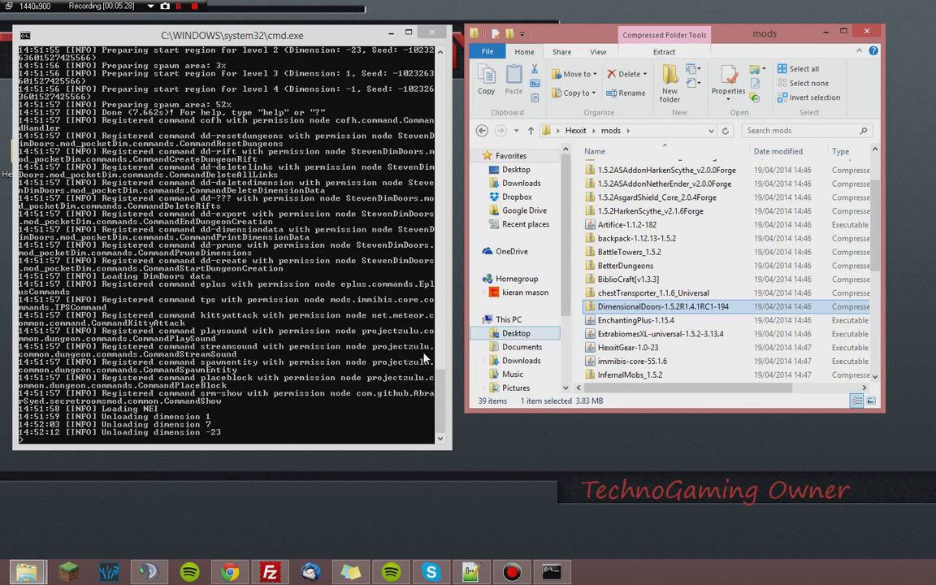
Stop the Hexxit server with the stop command and close its console
left_click(360, 388)
type("stop")
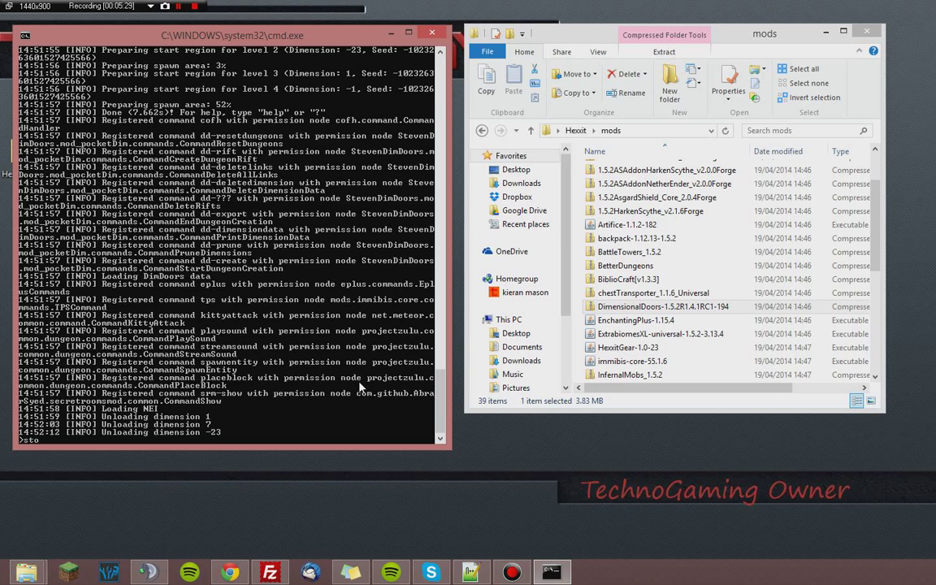
key("Return")
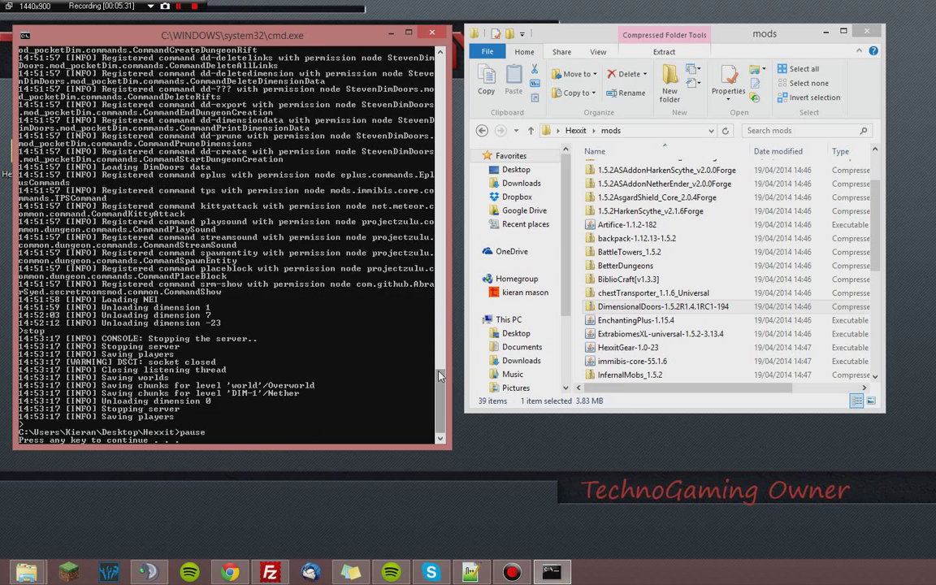
key("Return")
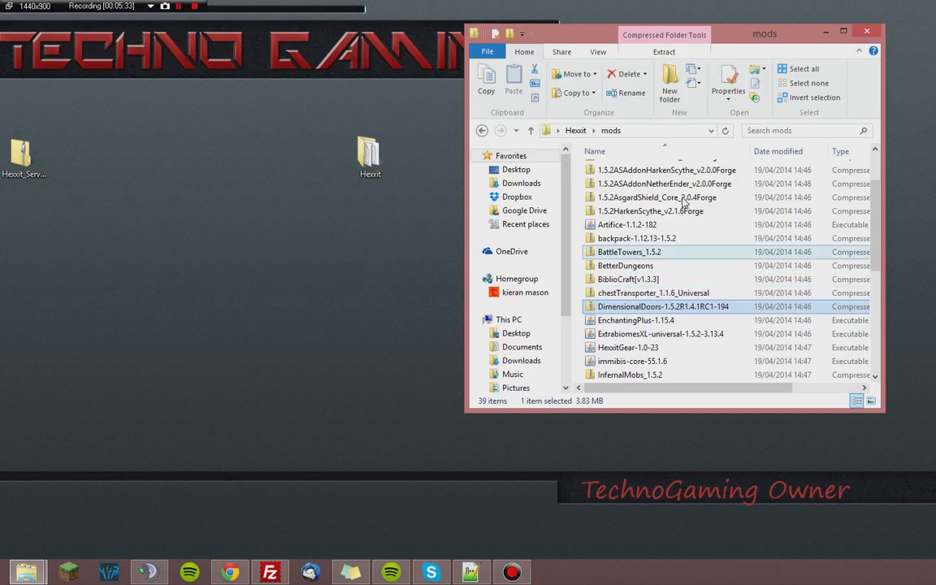